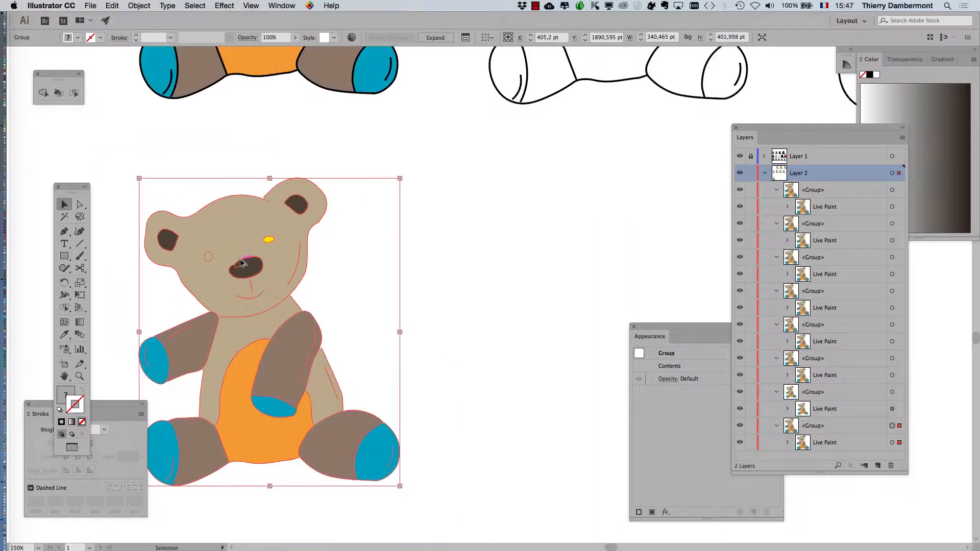
# Step: Target the selected teddy bear's Live Paint object in Layer 2 and duplicate it into the empty space beside the original
pyautogui.scroll(-3, 306, 261)
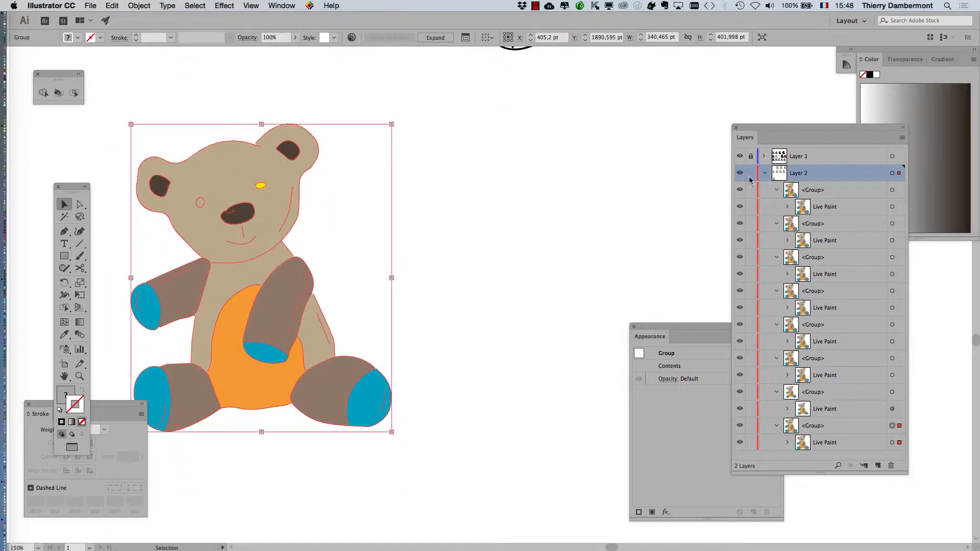
pyautogui.moveTo(754, 131); pyautogui.dragTo(786, 126)
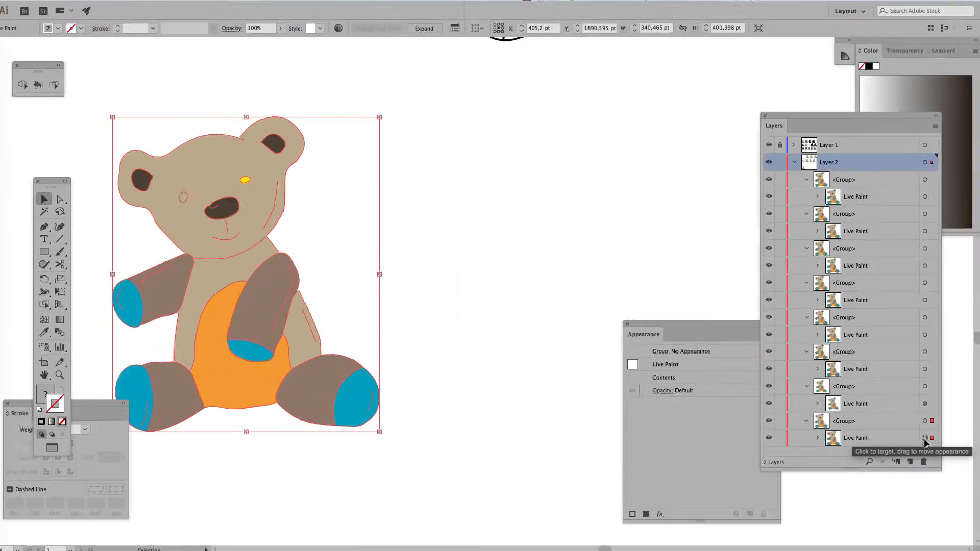
pyautogui.moveTo(194, 178); pyautogui.dragTo(547, 177)
pyautogui.moveTo(463, 211); pyautogui.dragTo(244, 204)
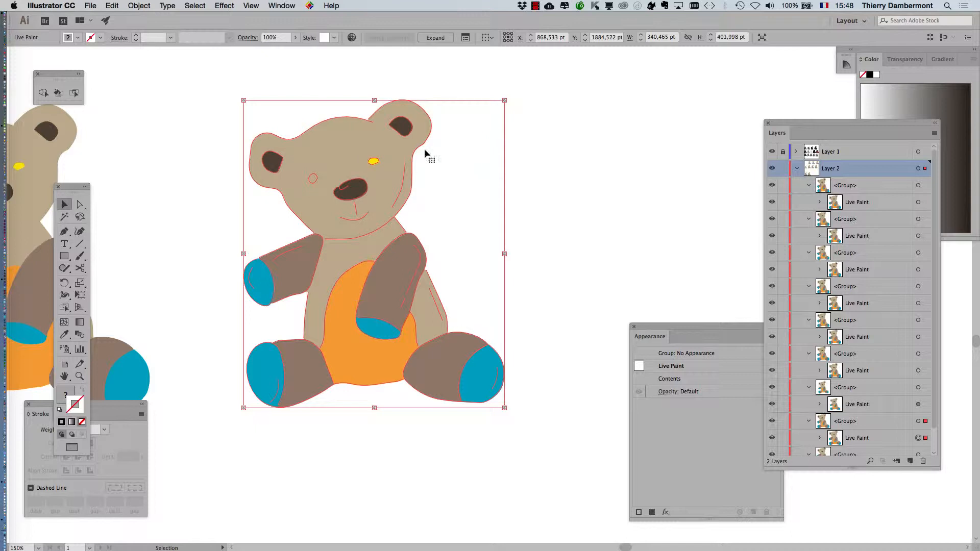
# Step: Rasterize the duplicated bear as RGB at High (300 ppi) with a white background and Art Optimized anti-aliasing
pyautogui.click(144, 7)
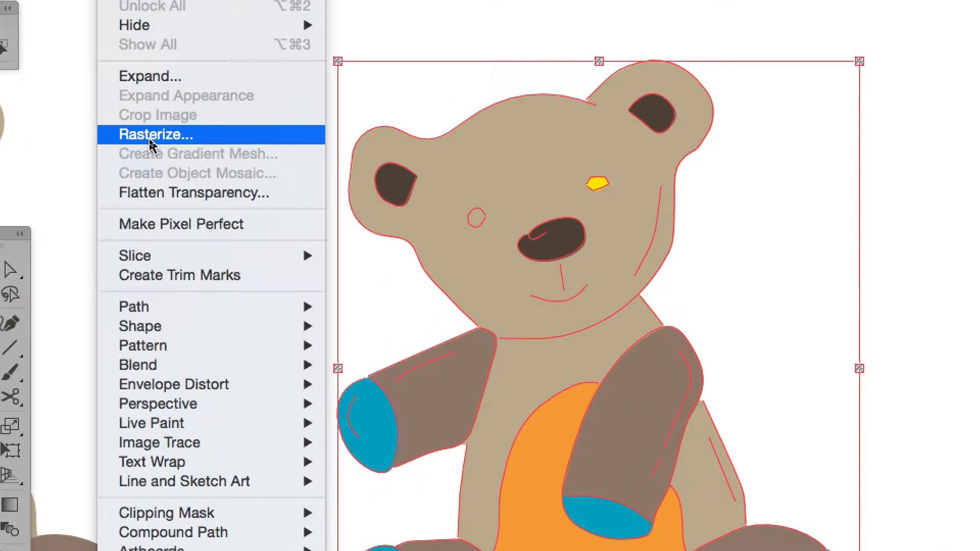
pyautogui.click(151, 138)
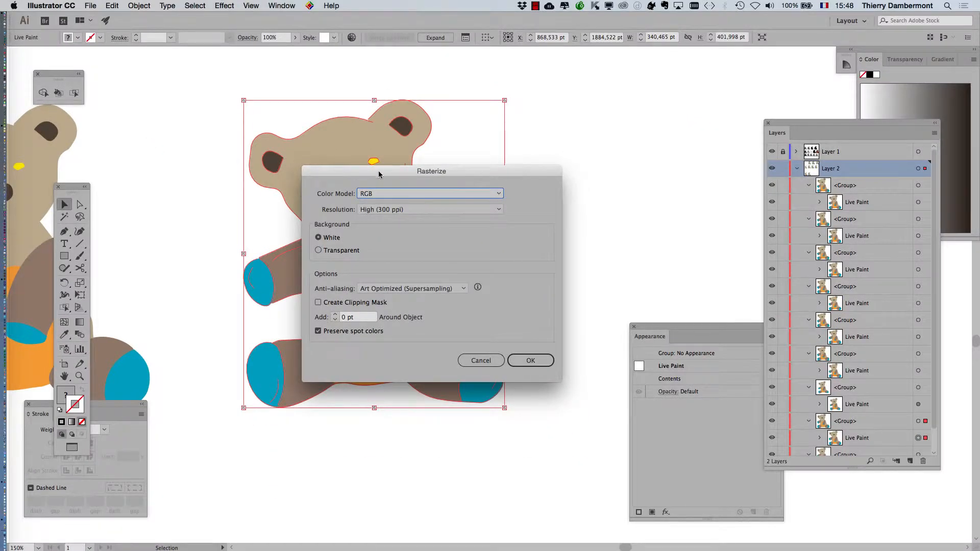
pyautogui.moveTo(379, 174); pyautogui.dragTo(543, 99)
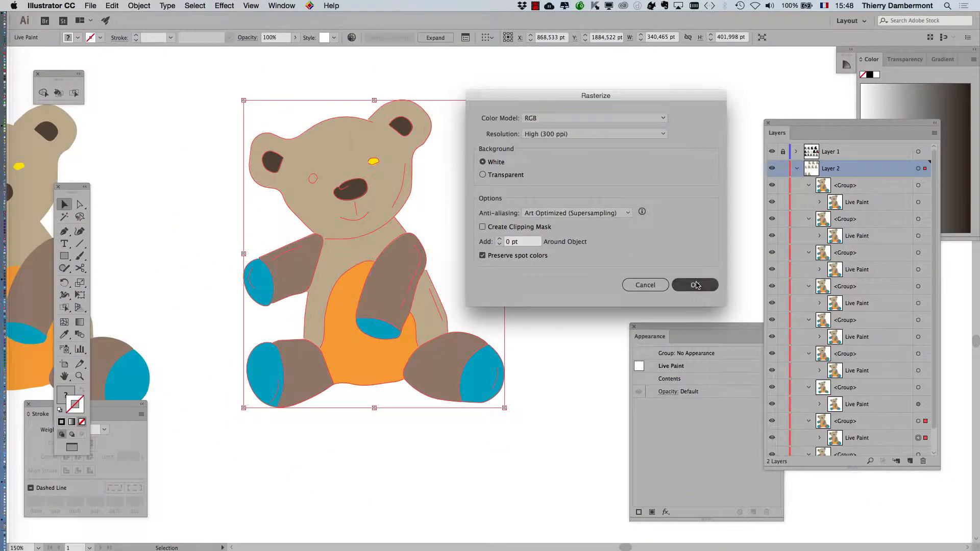
pyautogui.click(695, 285)
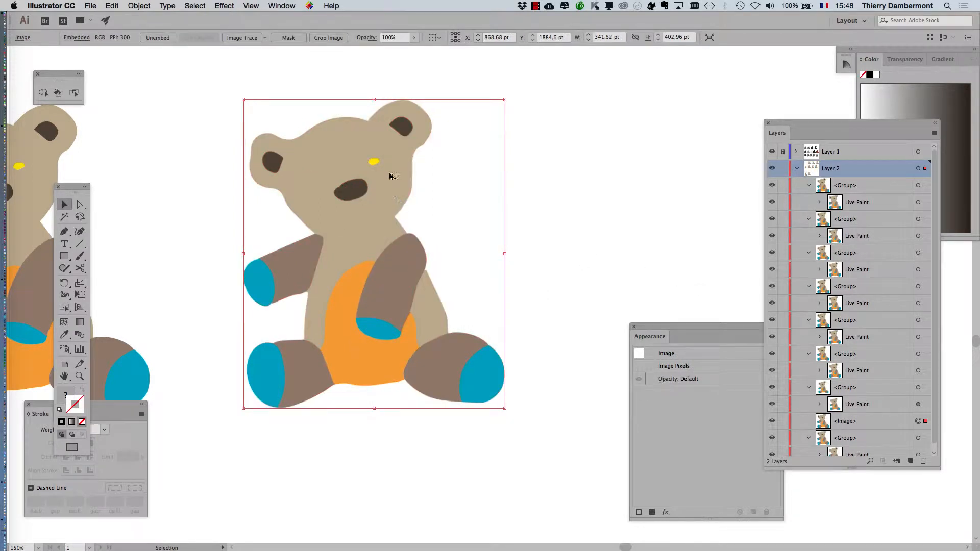
# Step: Inspect the rasterized bear's pixel edges around the eye and nose, and show the transparency grid
pyautogui.scroll(10, 371, 169)
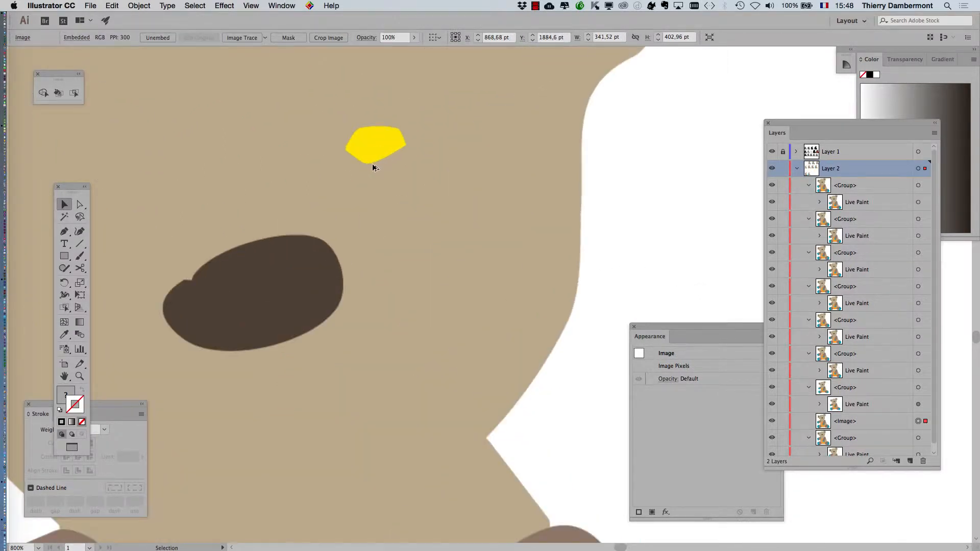
pyautogui.scroll(-5, 370, 135)
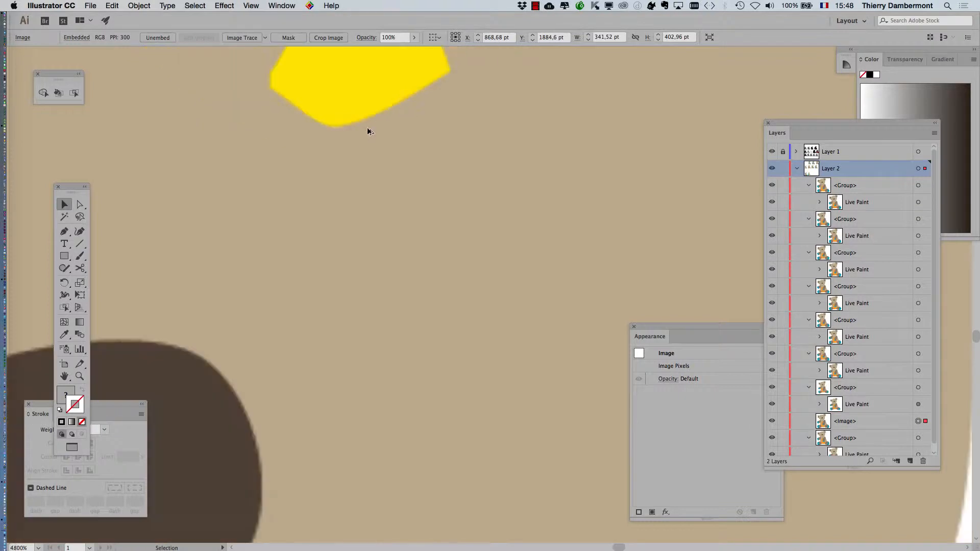
pyautogui.scroll(6, 301, 196)
pyautogui.scroll(5, 259, 213)
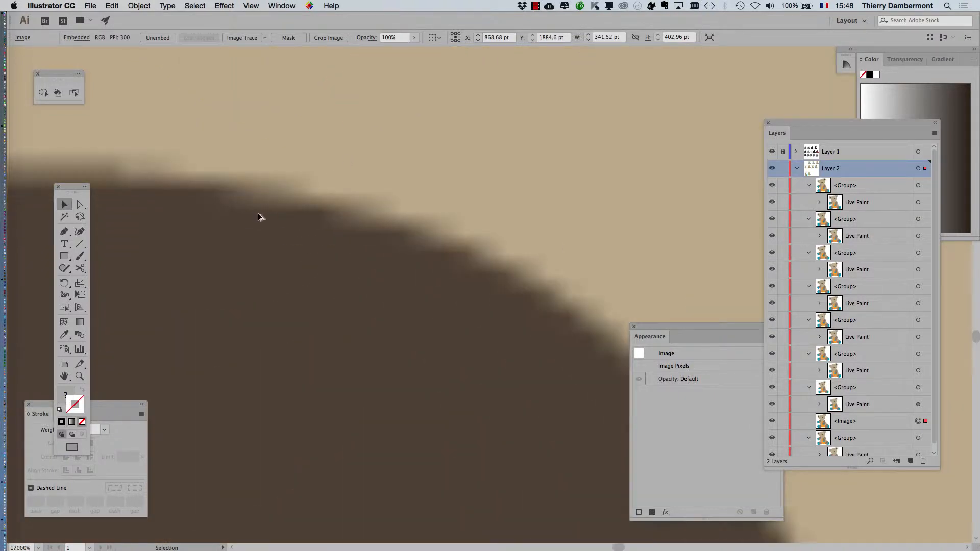
pyautogui.scroll(-15, 279, 219)
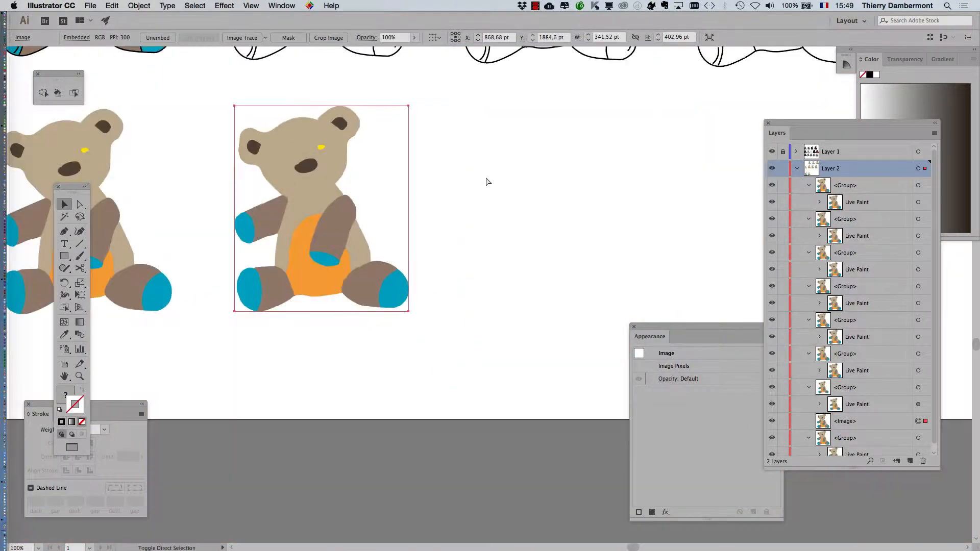
pyautogui.click(252, 6)
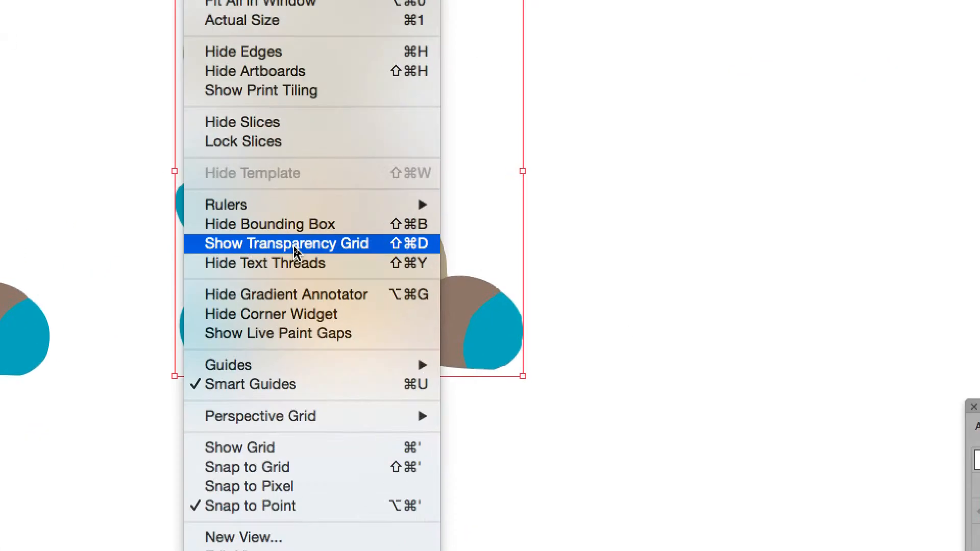
pyautogui.click(295, 249)
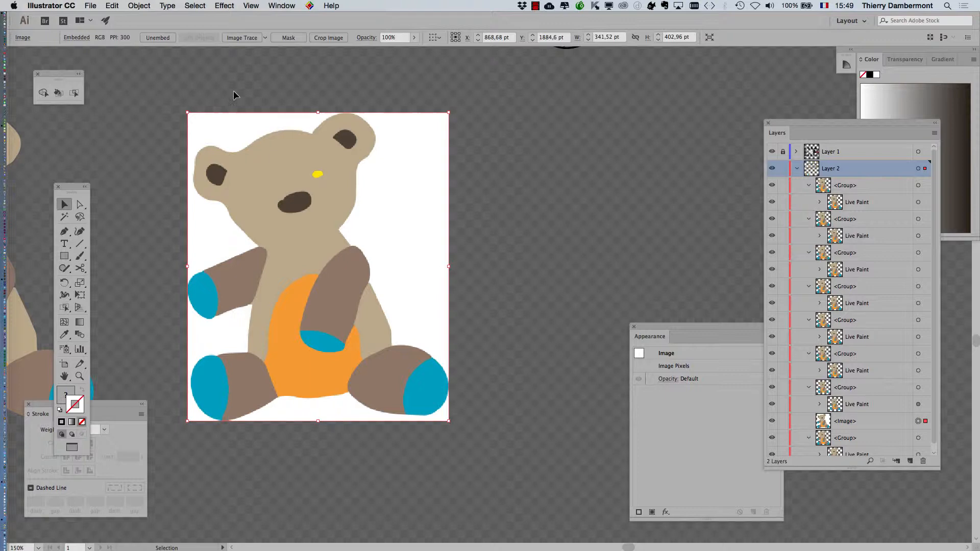
# Step: Select the rasterized bear image, open the Image Trace settings and turn on the tracing preview
pyautogui.click(234, 95)
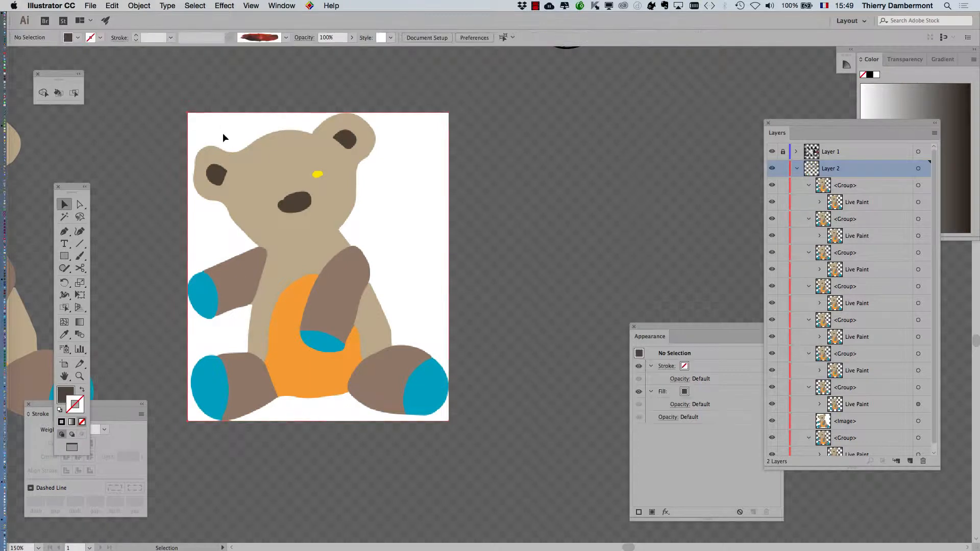
pyautogui.click(228, 133)
pyautogui.click(288, 5)
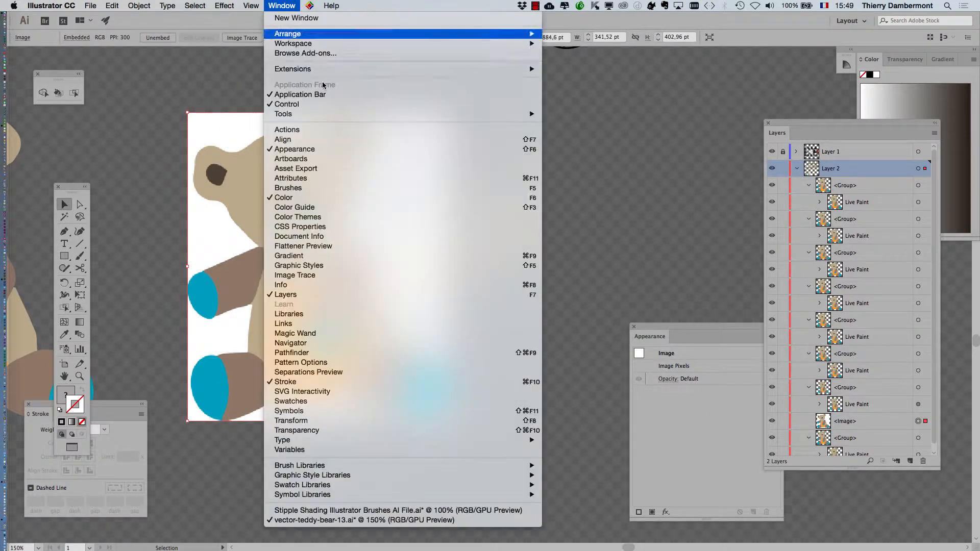
pyautogui.moveTo(353, 440)
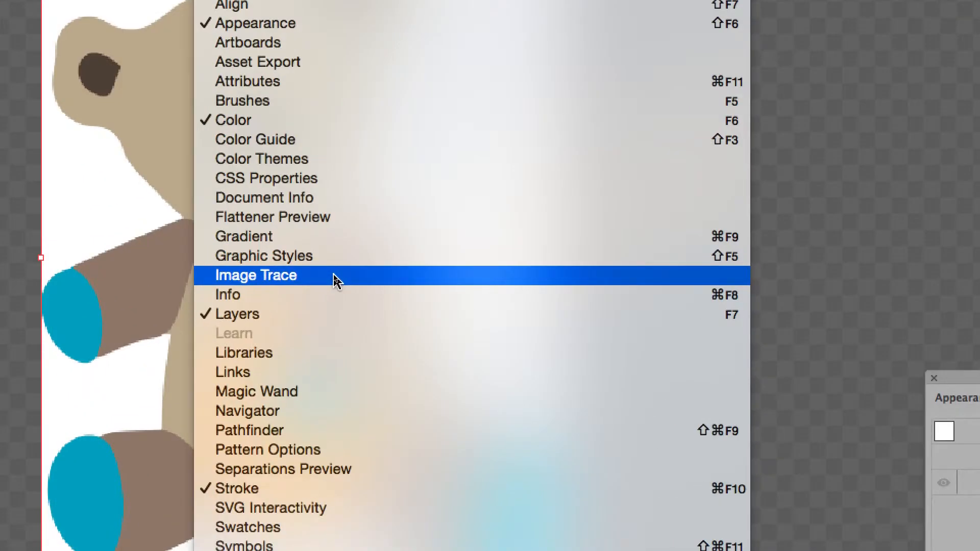
pyautogui.click(336, 275)
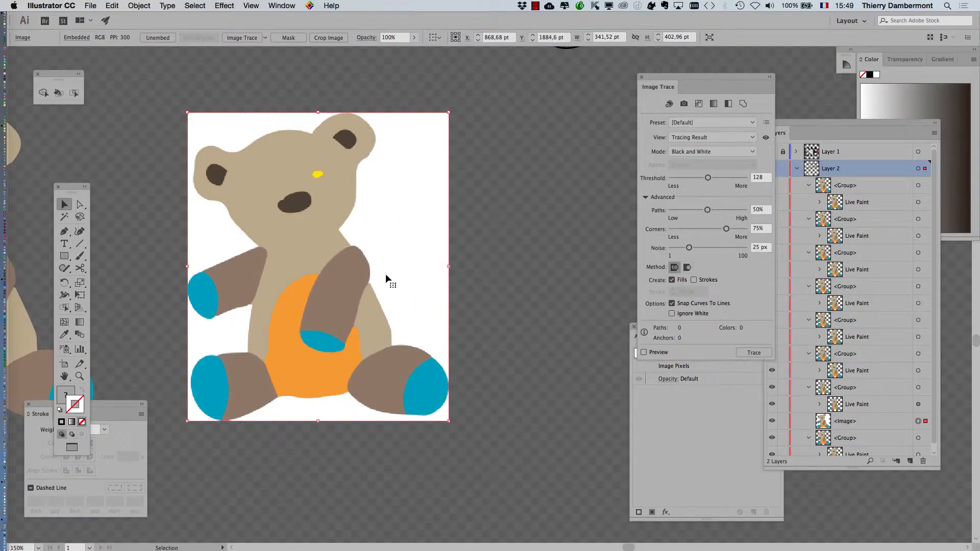
pyautogui.moveTo(655, 85)
pyautogui.mouseDown()
pyautogui.moveTo(494, 85)
pyautogui.moveTo(485, 70)
pyautogui.mouseUp()
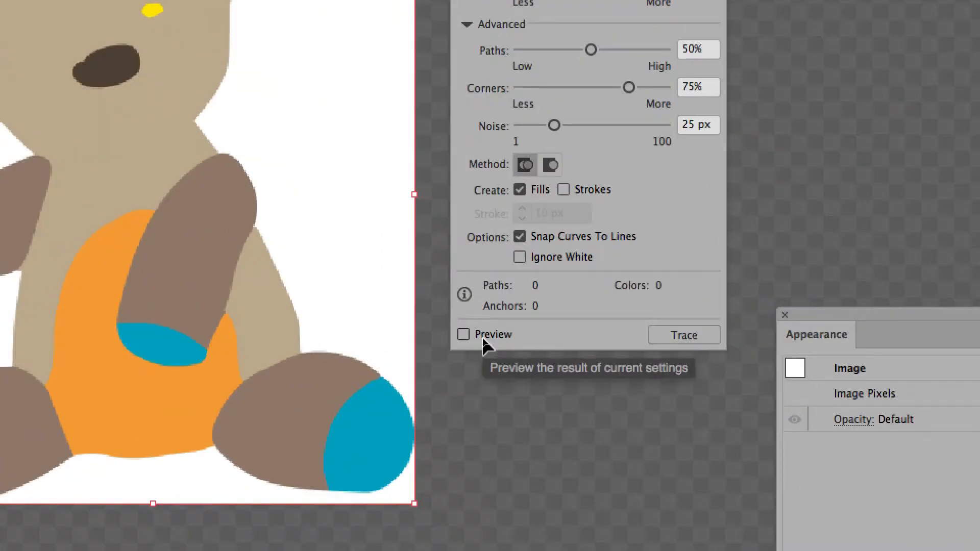
pyautogui.click(483, 341)
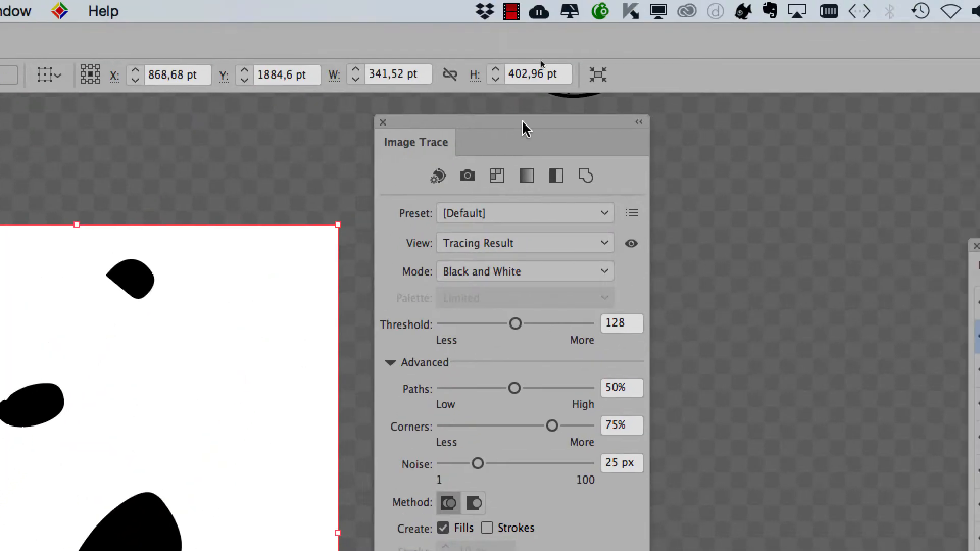
# Step: Set the image trace mode to Color for the bear
pyautogui.moveTo(591, 29)
pyautogui.mouseDown()
pyautogui.moveTo(558, 52)
pyautogui.moveTo(400, 249)
pyautogui.mouseUp()
pyautogui.click(415, 318)
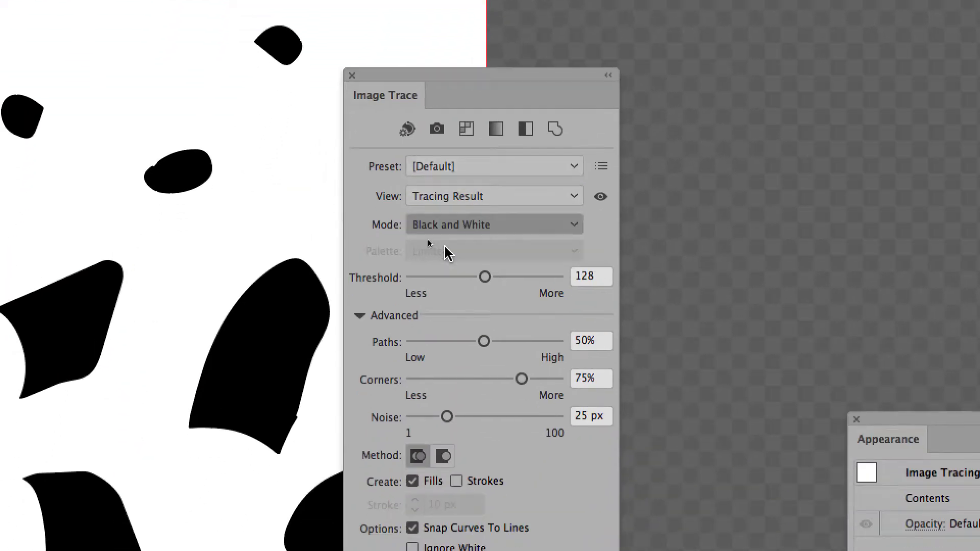
pyautogui.click(415, 338)
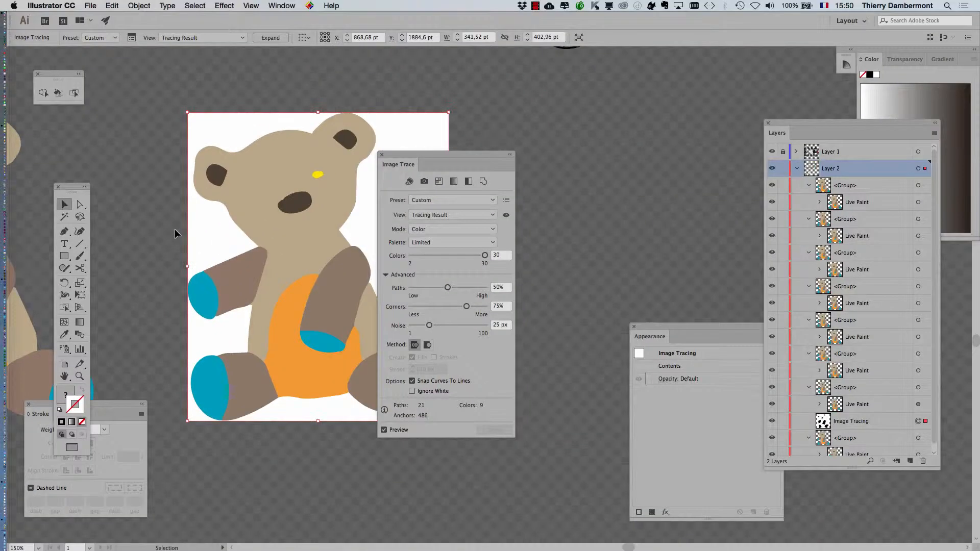
# Step: Turn on Ignore White for the bear's tracing, and switch the tracing method to Overlapping
pyautogui.moveTo(186, 183)
pyautogui.mouseDown()
pyautogui.moveTo(368, 137)
pyautogui.moveTo(516, 147)
pyautogui.moveTo(663, 128)
pyautogui.mouseUp()
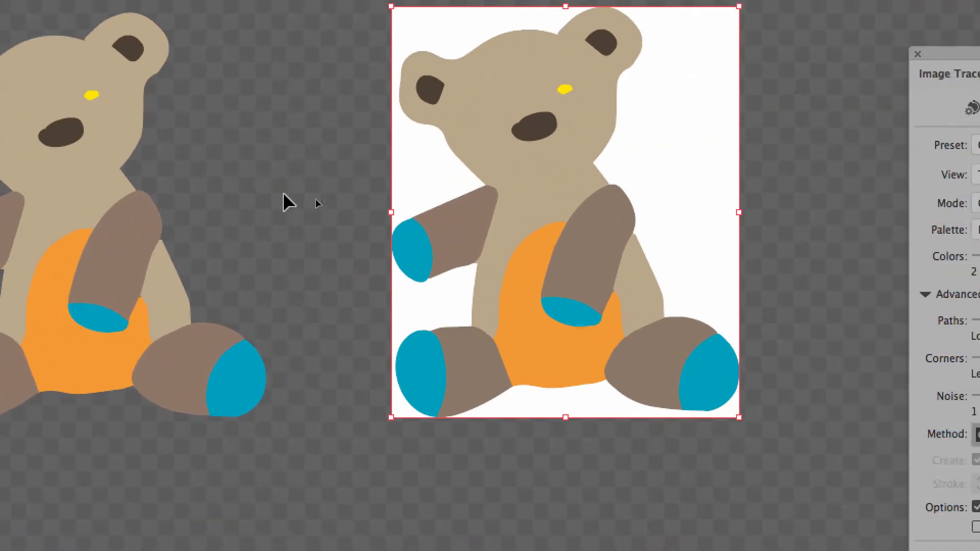
pyautogui.moveTo(956, 52); pyautogui.dragTo(852, 1)
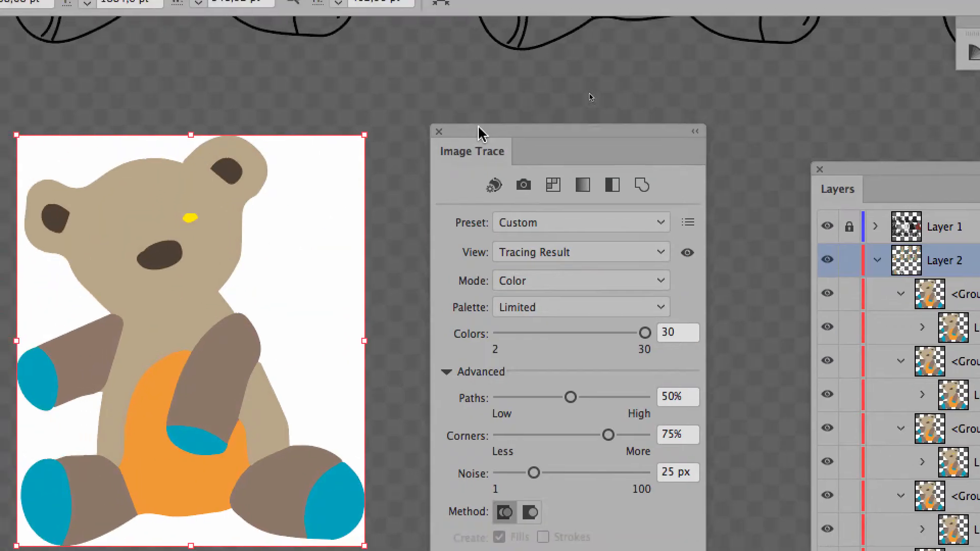
pyautogui.moveTo(480, 134); pyautogui.dragTo(469, 39)
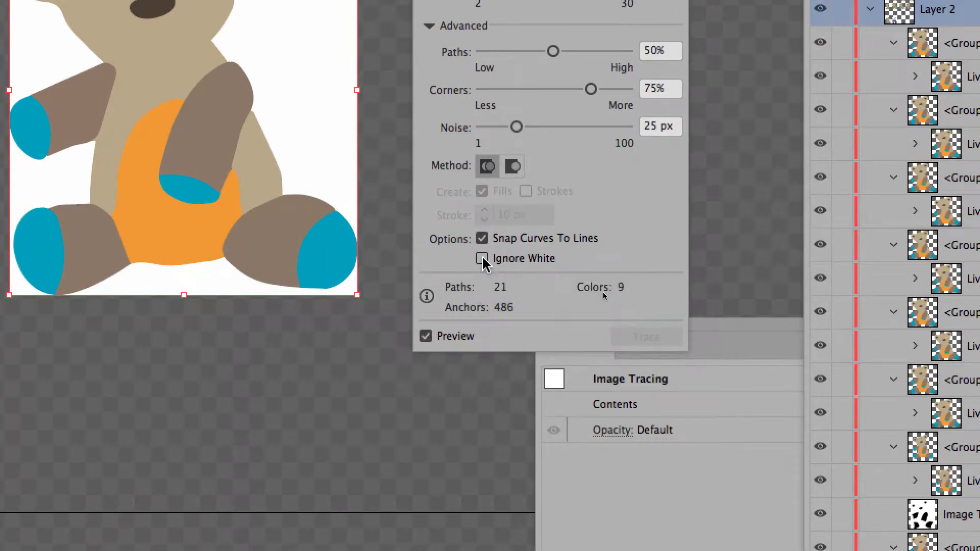
pyautogui.click(482, 258)
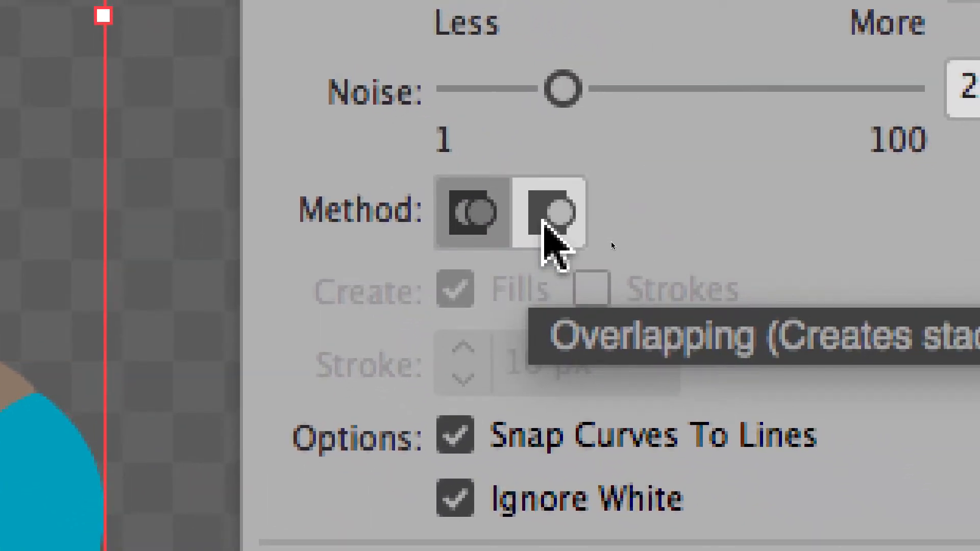
pyautogui.click(542, 221)
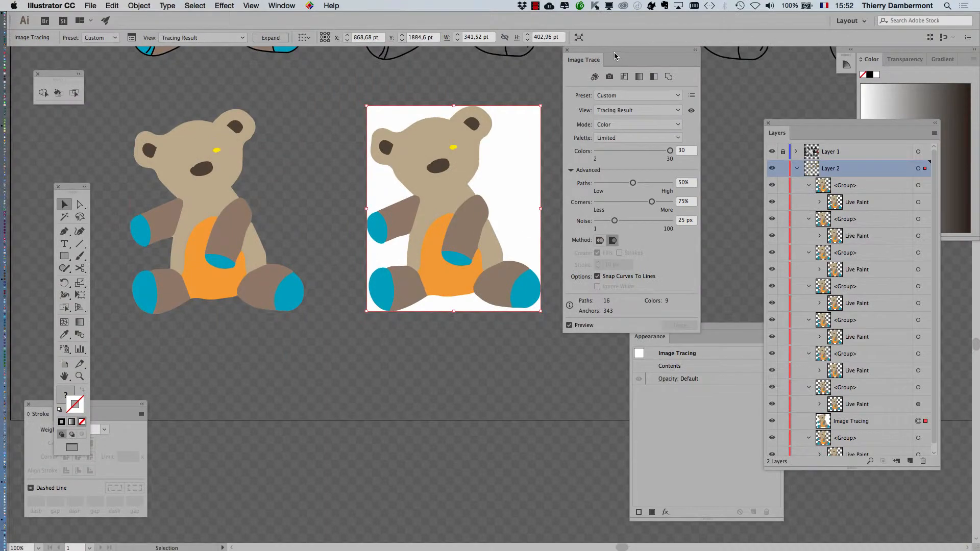
# Step: Expand the bear's image trace into editable vector paths
pyautogui.moveTo(615, 57)
pyautogui.mouseDown()
pyautogui.moveTo(632, 98)
pyautogui.moveTo(293, 280)
pyautogui.moveTo(191, 88)
pyautogui.mouseUp()
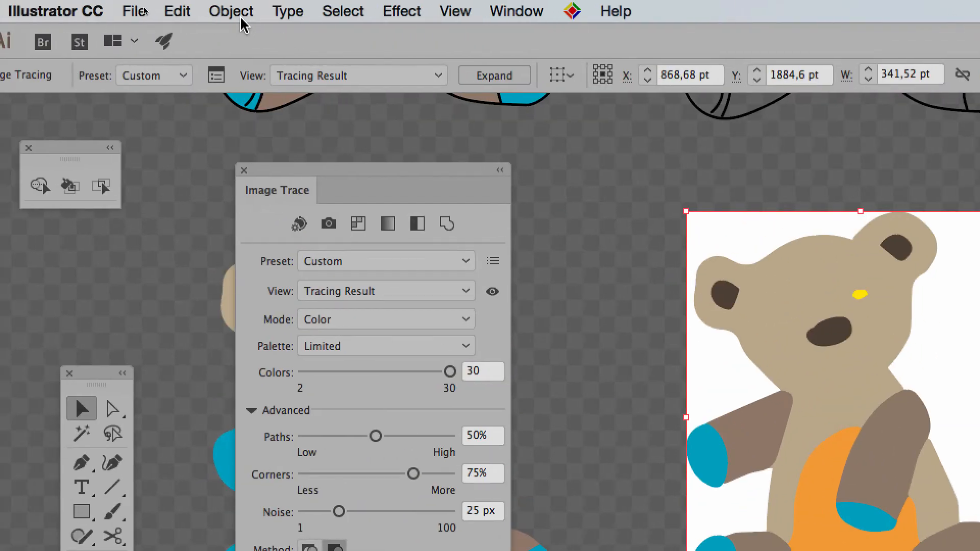
pyautogui.click(237, 14)
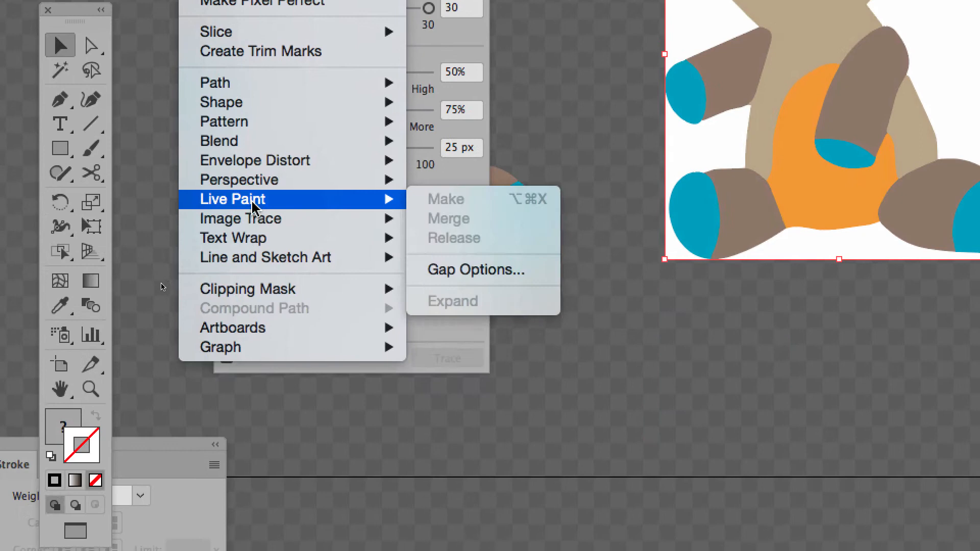
pyautogui.moveTo(257, 421)
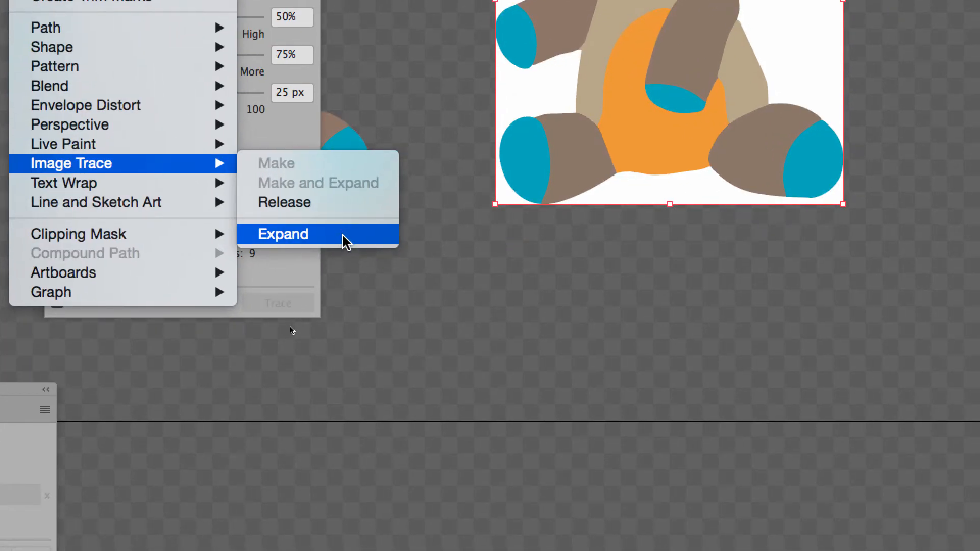
pyautogui.click(345, 240)
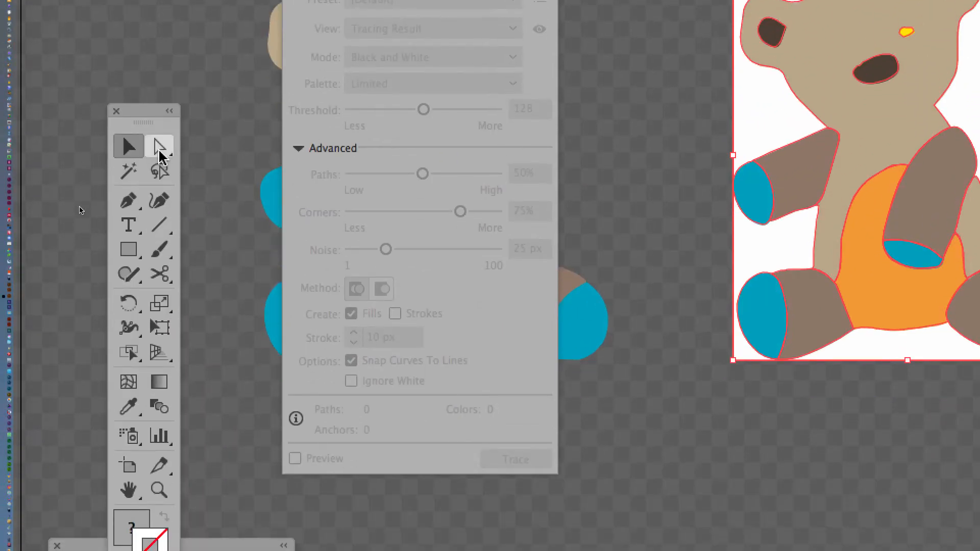
# Step: Select only the white background shape behind the expanded bear with Direct Selection and delete it
pyautogui.click(160, 149)
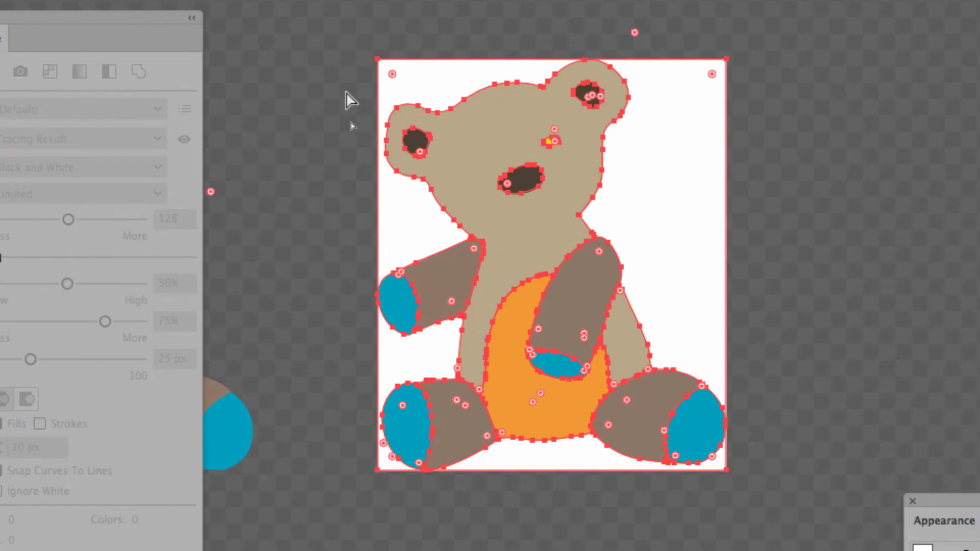
pyautogui.click(356, 92)
pyautogui.click(368, 90)
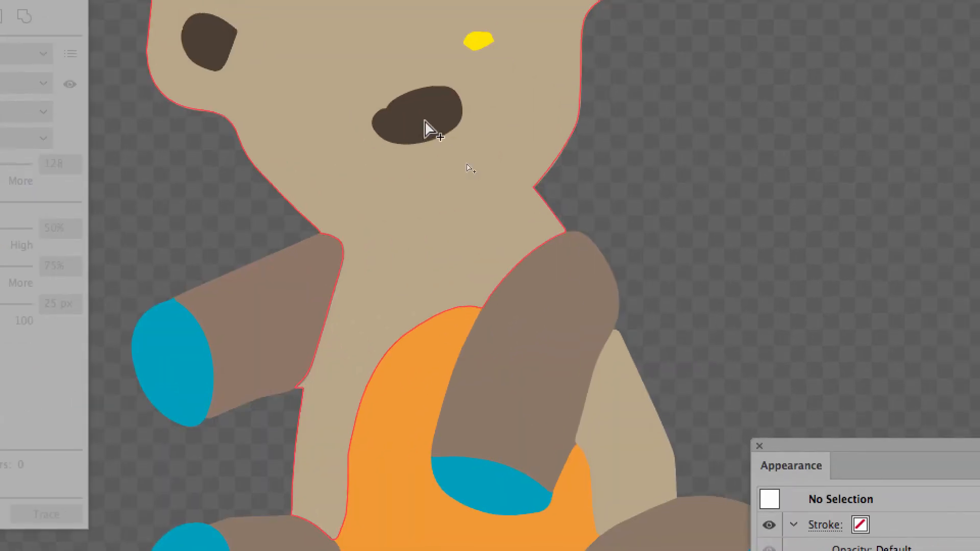
# Step: Move the toolbox closer to the traced bear and select only the dark nose path with Direct Selection
pyautogui.click(424, 121)
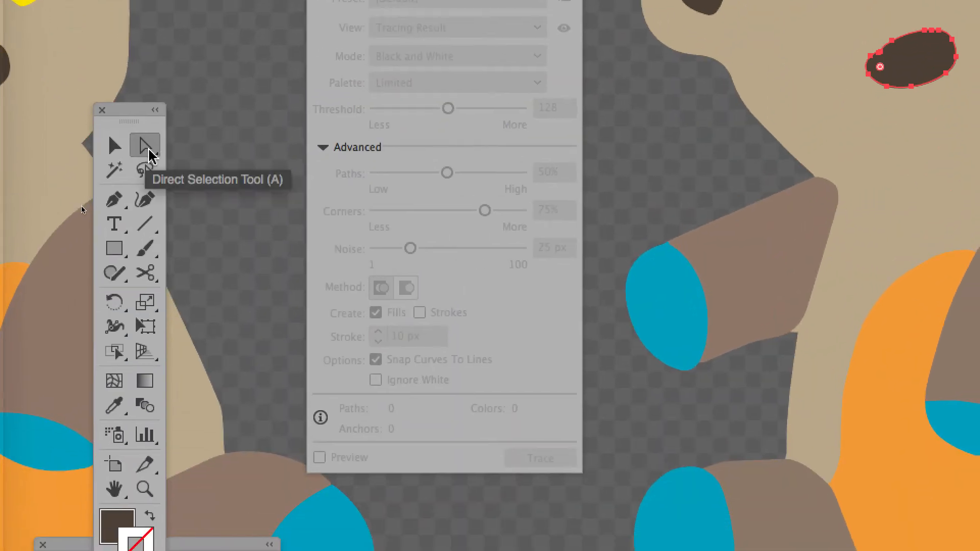
pyautogui.moveTo(155, 127); pyautogui.dragTo(546, 116)
pyautogui.moveTo(280, 132); pyautogui.dragTo(380, 93)
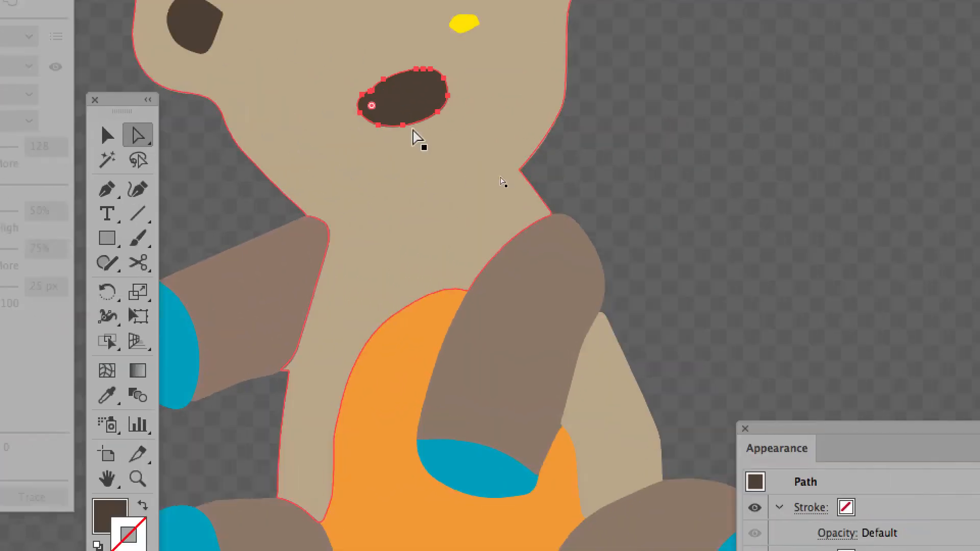
pyautogui.click(871, 123)
pyautogui.click(657, 96)
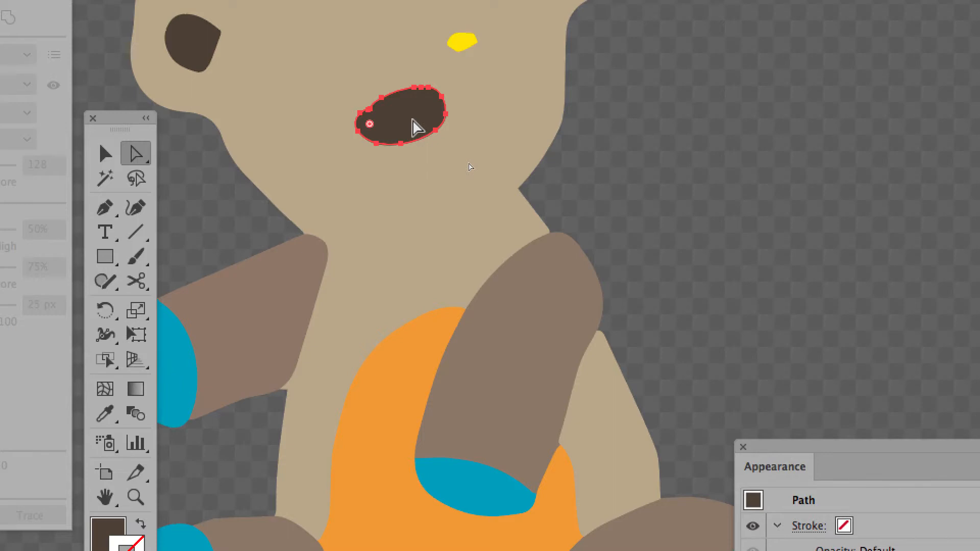
# Step: Temporarily shift the dark nose and both dark inner-ear shapes with Direct Selection to examine the fill beneath, restoring each one's position
pyautogui.moveTo(412, 125); pyautogui.dragTo(466, 143)
pyautogui.moveTo(407, 110)
pyautogui.mouseDown()
pyautogui.moveTo(463, 120)
pyautogui.moveTo(403, 124)
pyautogui.mouseUp()
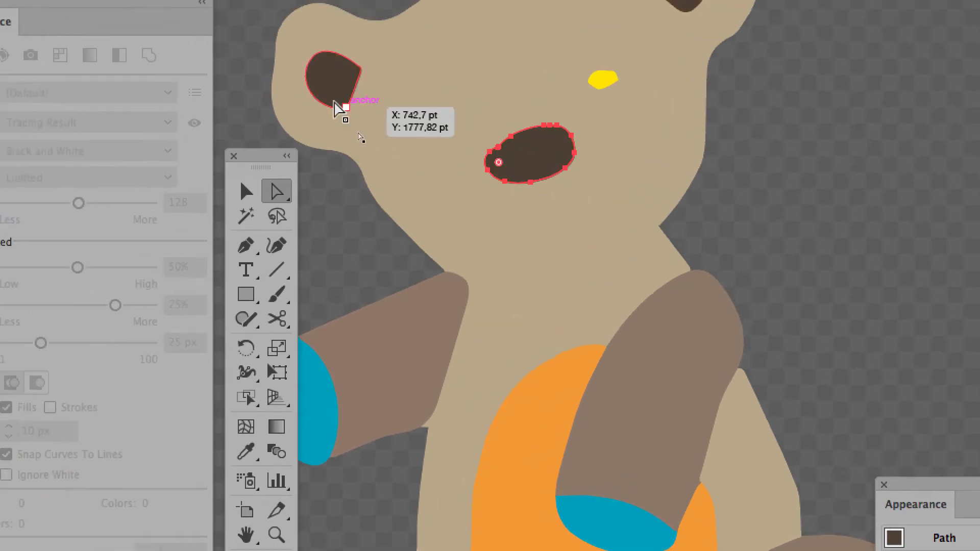
pyautogui.click(334, 102)
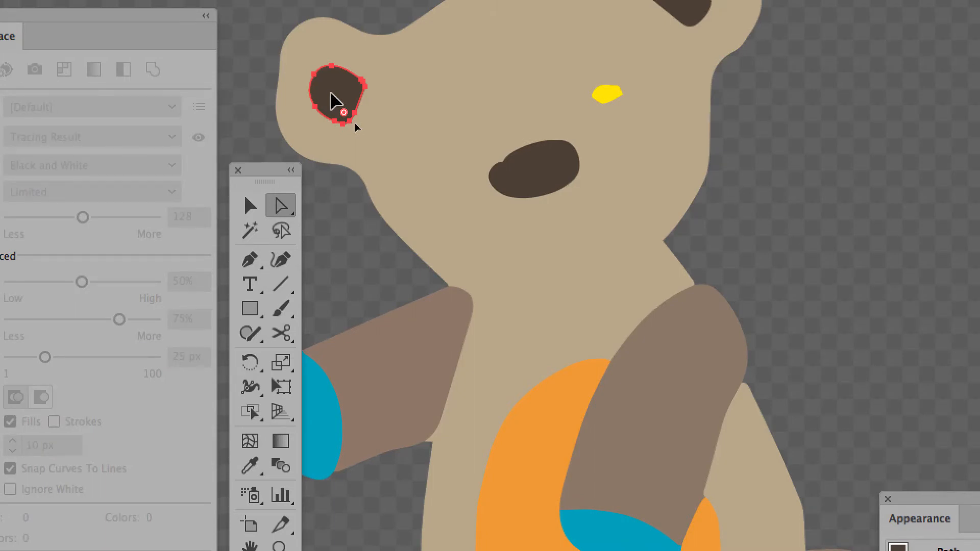
pyautogui.moveTo(330, 93)
pyautogui.mouseDown()
pyautogui.moveTo(397, 105)
pyautogui.moveTo(323, 83)
pyautogui.moveTo(331, 95)
pyautogui.mouseUp()
pyautogui.click(453, 60)
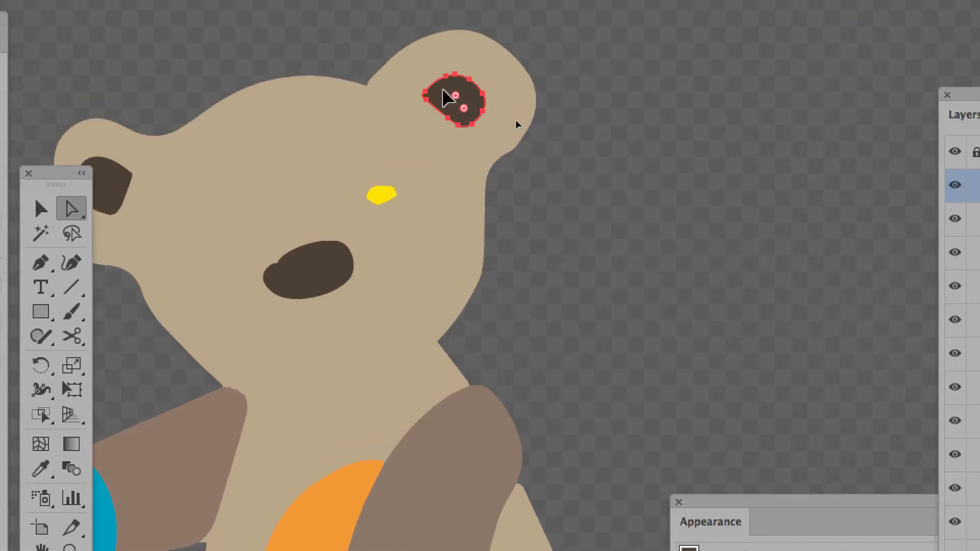
pyautogui.moveTo(443, 91)
pyautogui.mouseDown()
pyautogui.moveTo(454, 61)
pyautogui.moveTo(442, 101)
pyautogui.mouseUp()
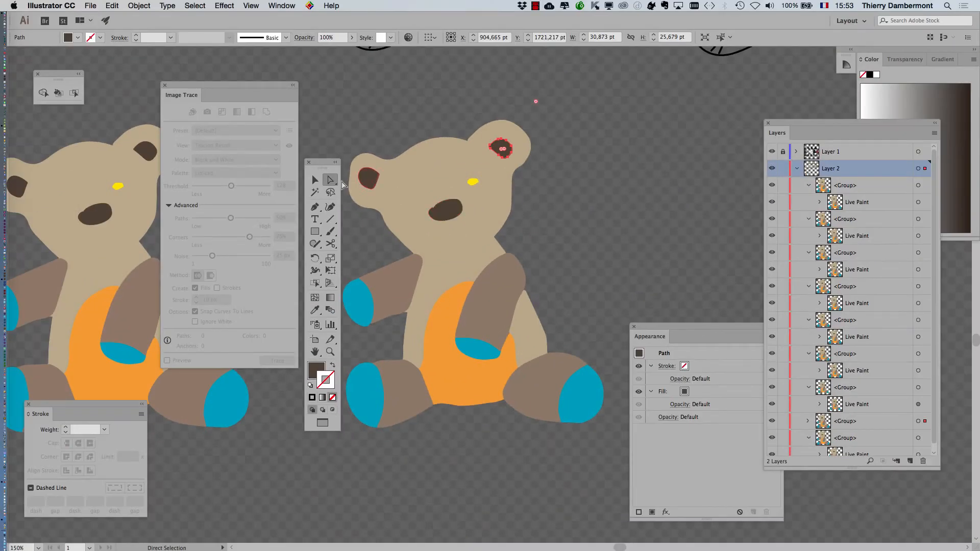
# Step: Move the toolbox away from the traced bear to beside the Image Trace panel, and deselect the inner-ear path
pyautogui.moveTo(321, 168)
pyautogui.mouseDown()
pyautogui.moveTo(165, 120)
pyautogui.moveTo(115, 92)
pyautogui.mouseUp()
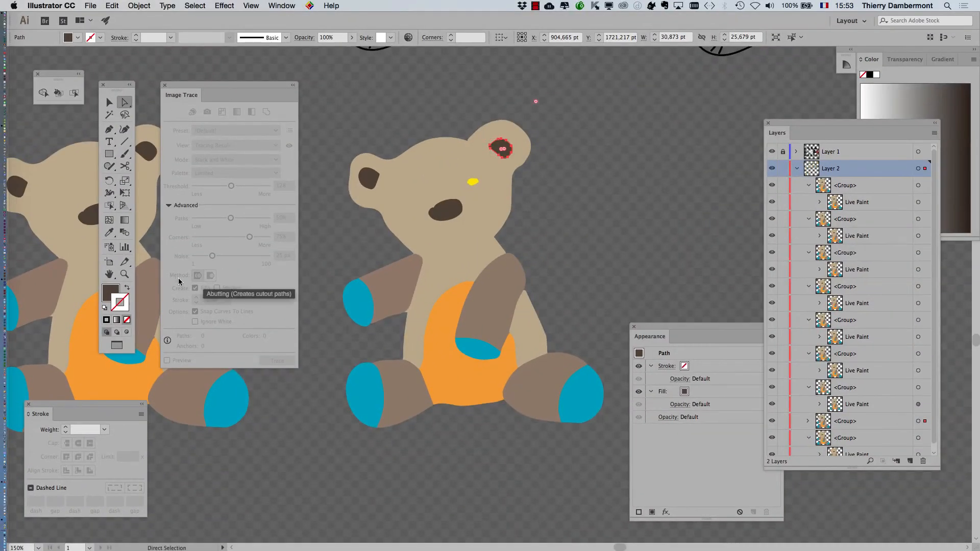
pyautogui.click(627, 153)
pyautogui.click(144, 6)
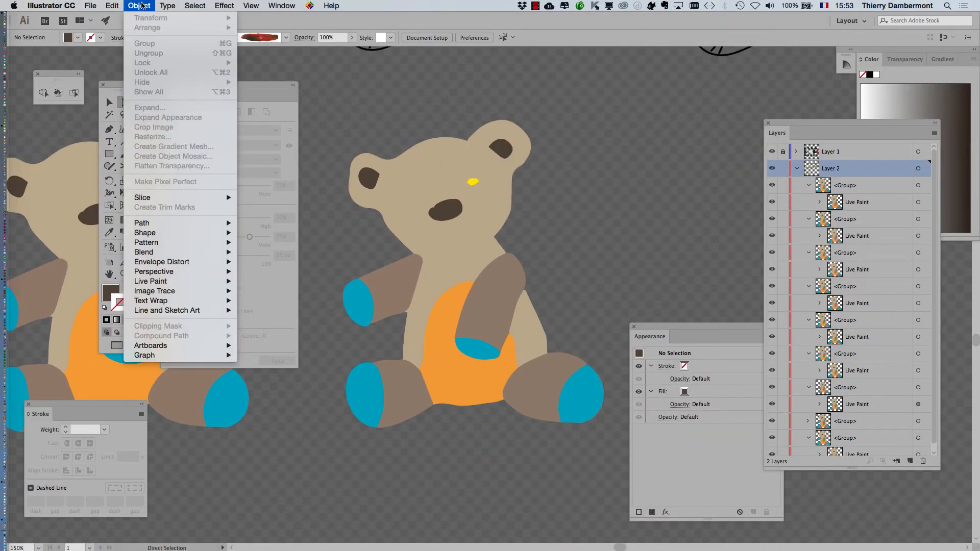
pyautogui.press('Escape')
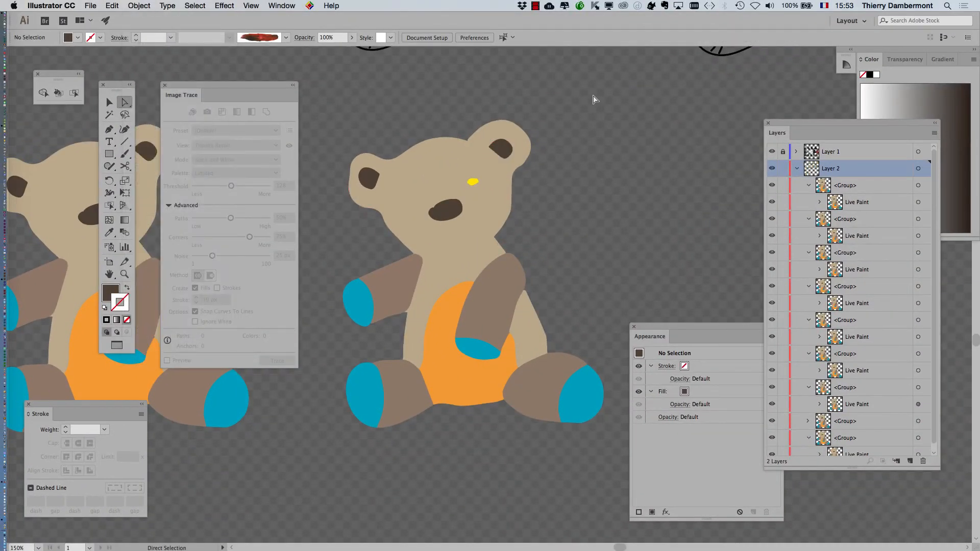